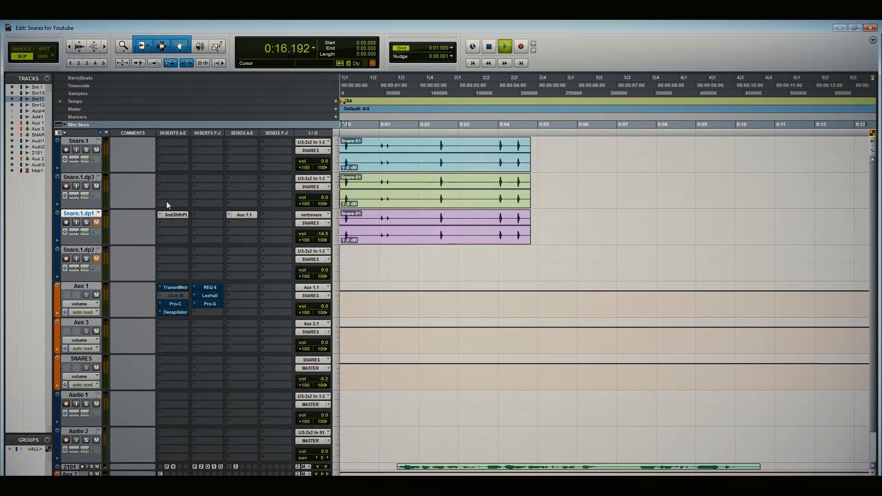
Mute track Snare.1.dp3, unmute Snare.1.dp1, and move Snare.1.dp1 directly below Snare.1.
click(97, 186)
click(96, 223)
drag(80, 214, 80, 177)
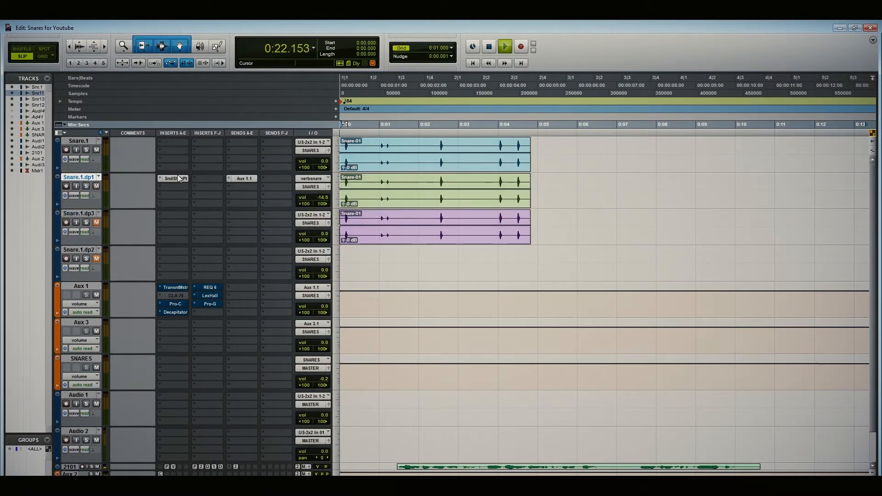
Examine the SoundShifter Pitch transposition in semitones on Snare.1.dp1 and close the plug-in.
click(175, 177)
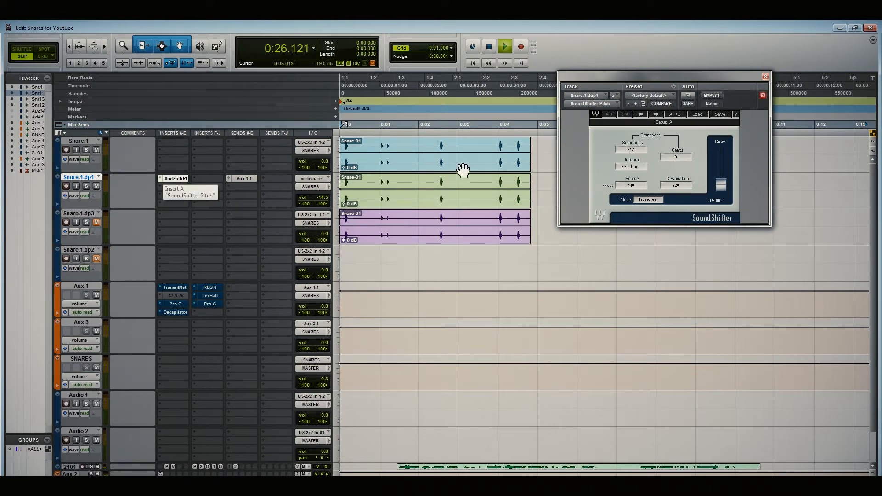
mouse_move(624, 155)
mouse_down()
mouse_move(623, 133)
mouse_move(623, 156)
mouse_up()
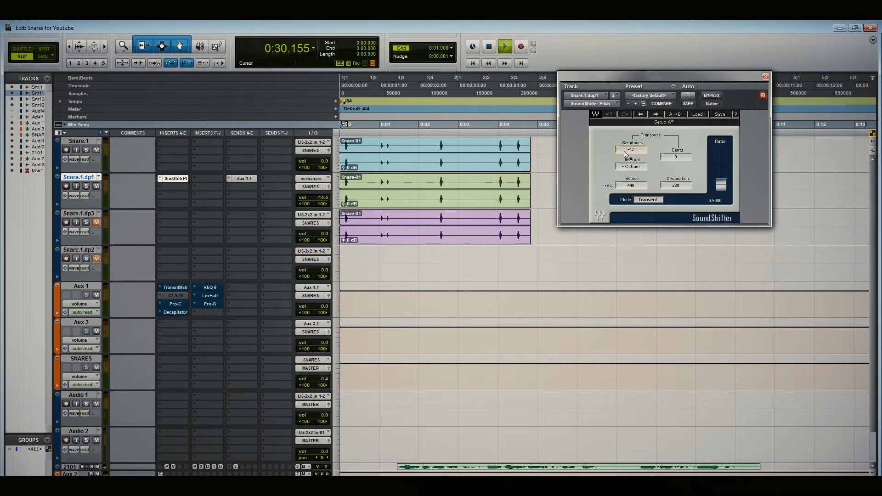
click(765, 76)
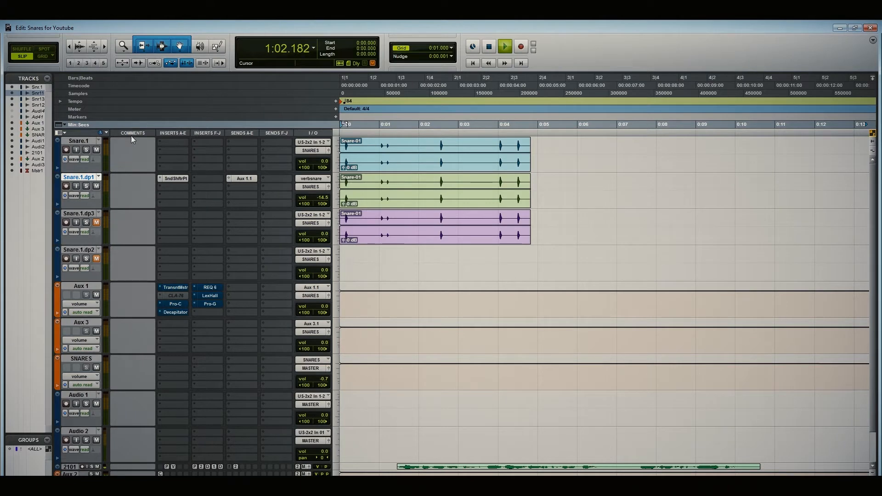
Open the LexHall reverb on Aux 1 and take it out of bypass.
click(210, 295)
drag(674, 76, 496, 33)
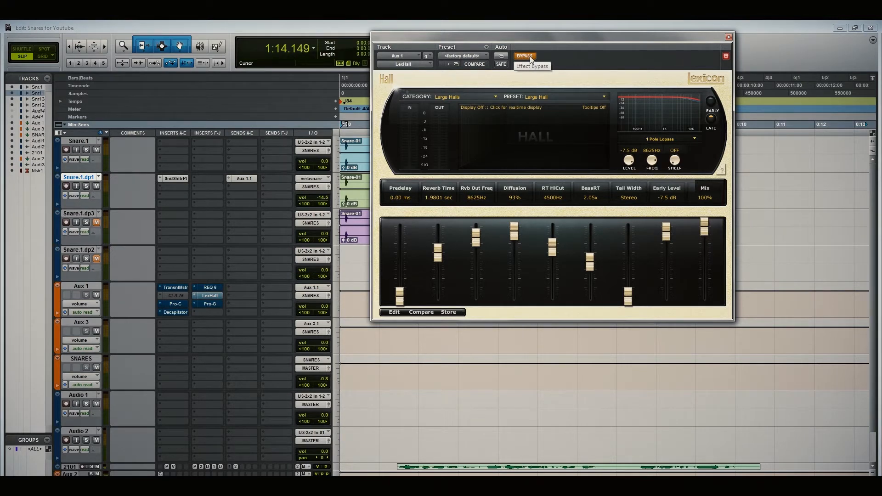
click(531, 58)
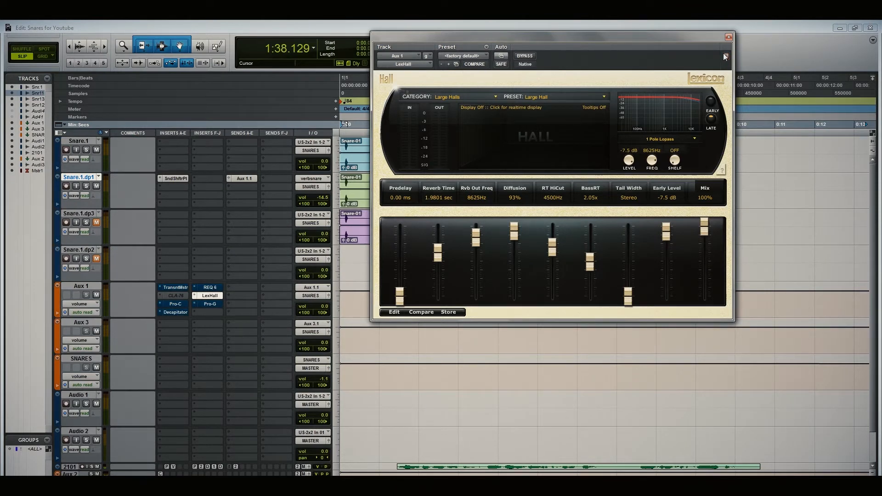
Activate REQ 6 on Aux 1, setting band 1 to 232 Hz, band 5 to 5780 Hz, and band 6 to 11072 Hz at -4.6 dB.
click(210, 287)
drag(555, 49, 765, 14)
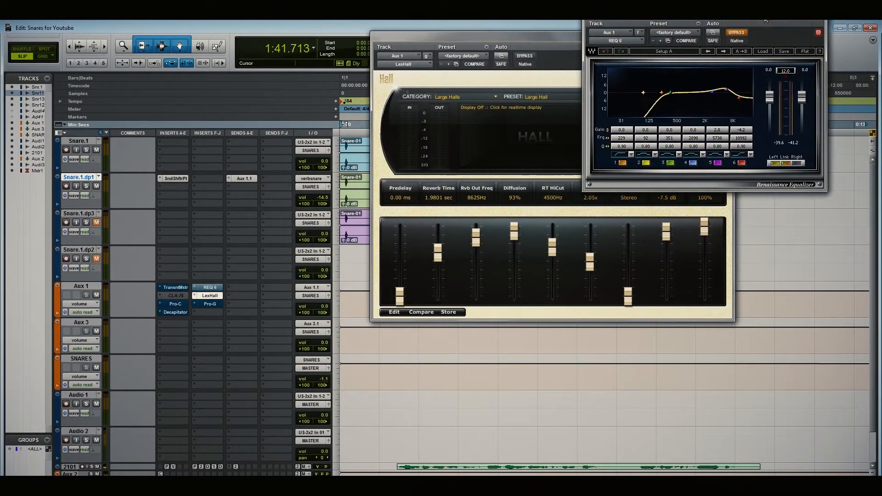
click(740, 34)
drag(661, 93, 662, 93)
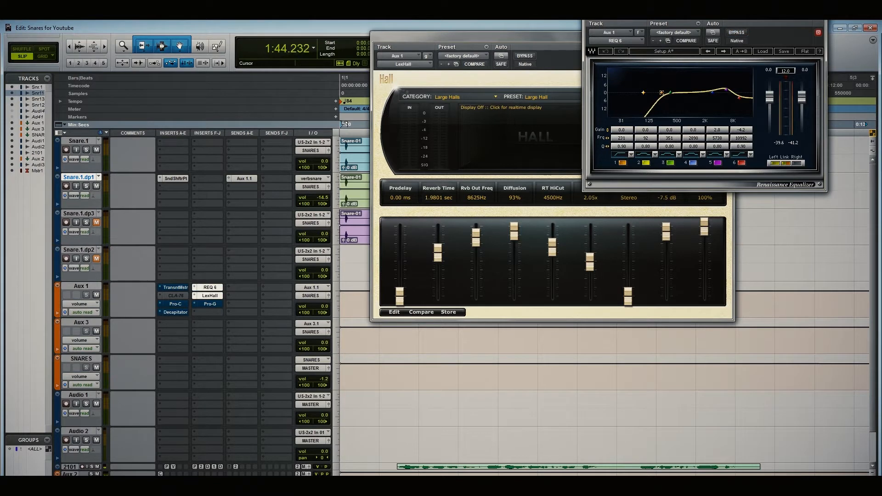
drag(727, 89, 741, 101)
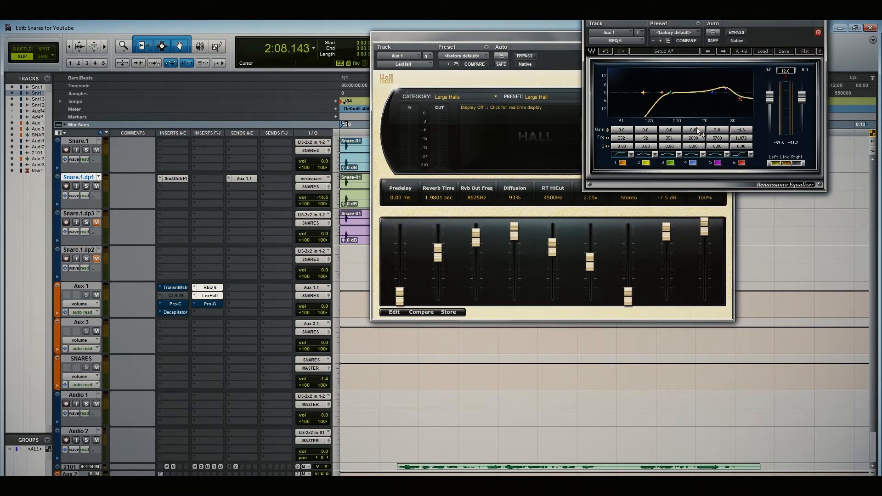
Open Decapitator on Aux 1 and take it out of bypass.
click(181, 312)
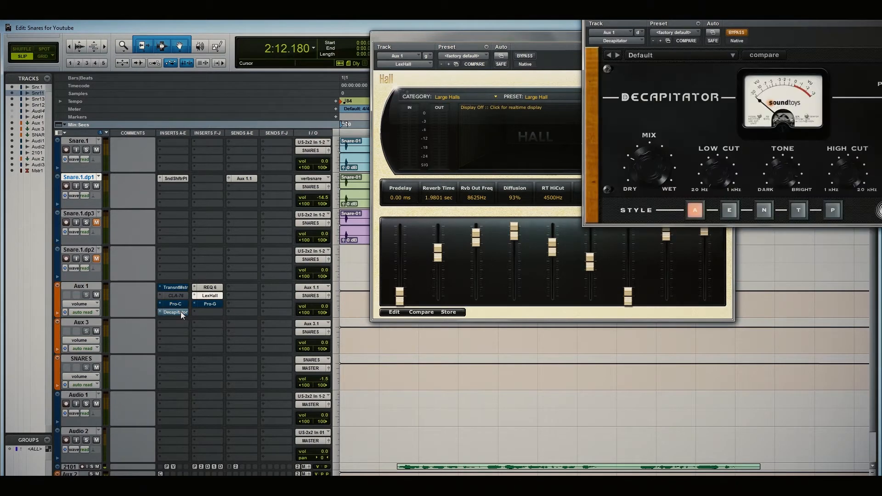
drag(724, 22, 485, 168)
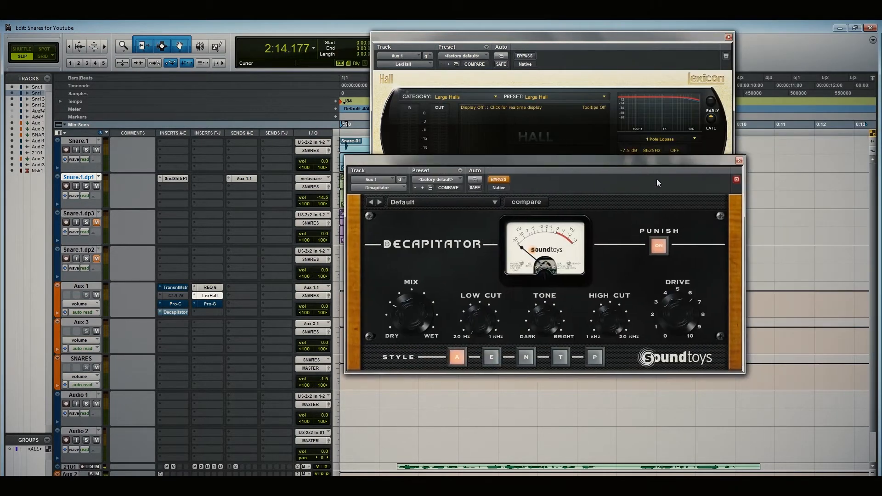
click(498, 179)
Reopen REQ 6 beside the Decapitator window and adjust the Decapitator's Drive.
click(210, 288)
drag(529, 160, 280, 19)
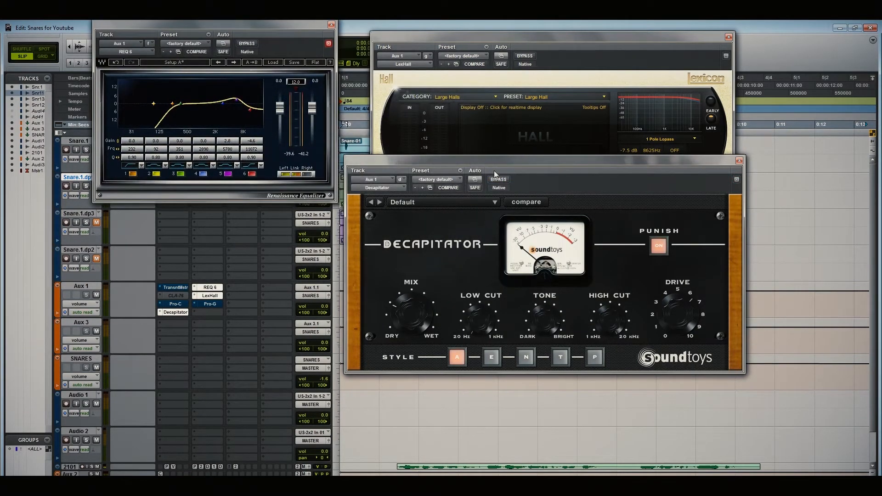
drag(494, 170, 621, 123)
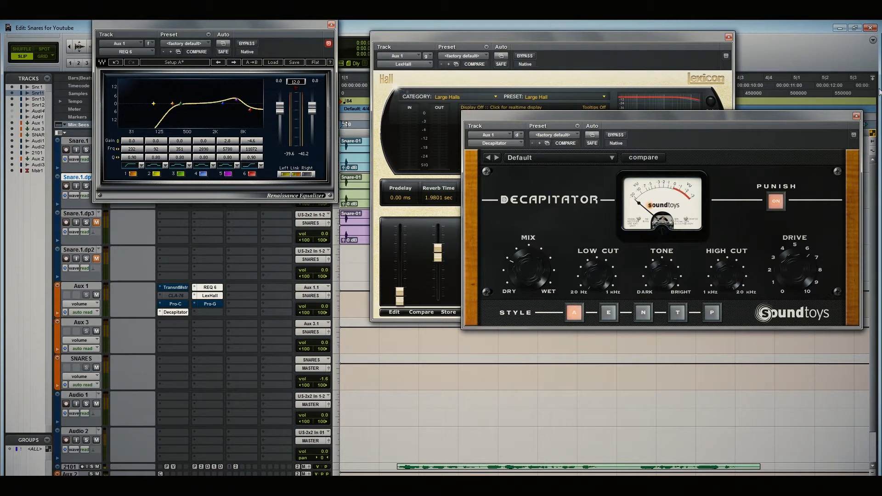
drag(804, 265, 796, 237)
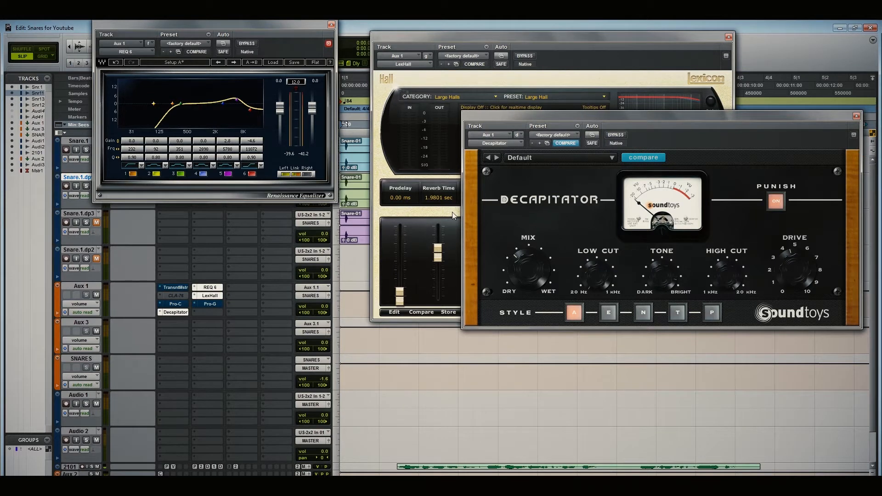
Open FabFilter Pro-C on Aux 1 alongside REQ 6 and take the compressor out of bypass.
click(181, 305)
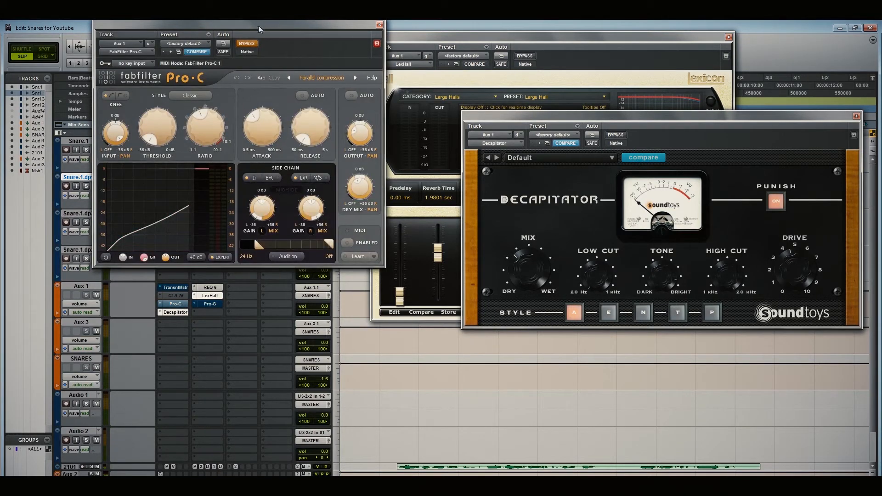
drag(258, 26, 412, 166)
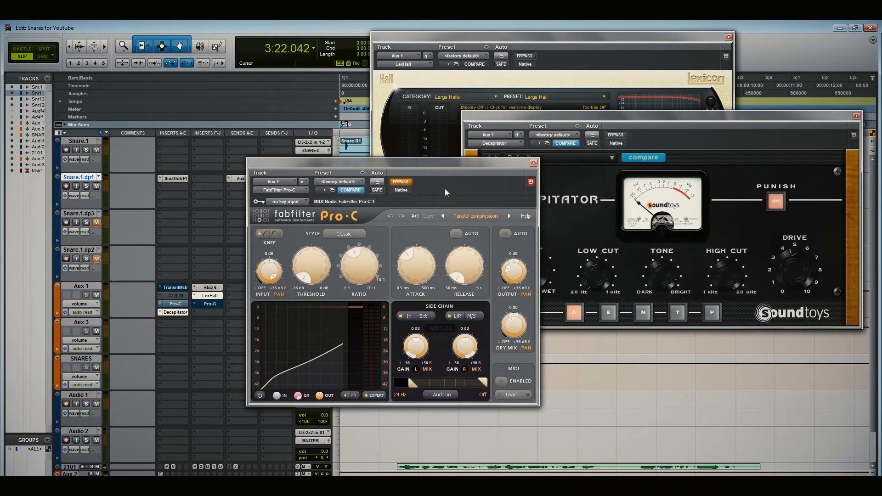
click(212, 287)
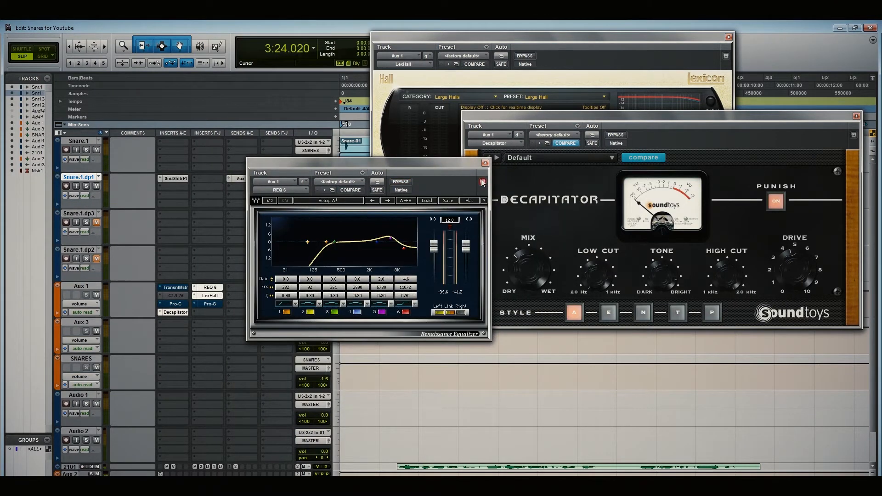
drag(275, 163, 268, 33)
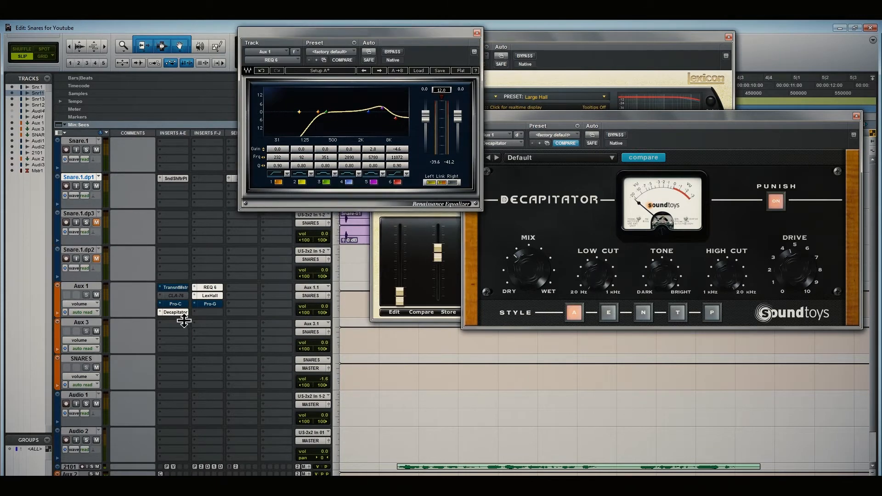
click(178, 305)
drag(384, 179, 600, 150)
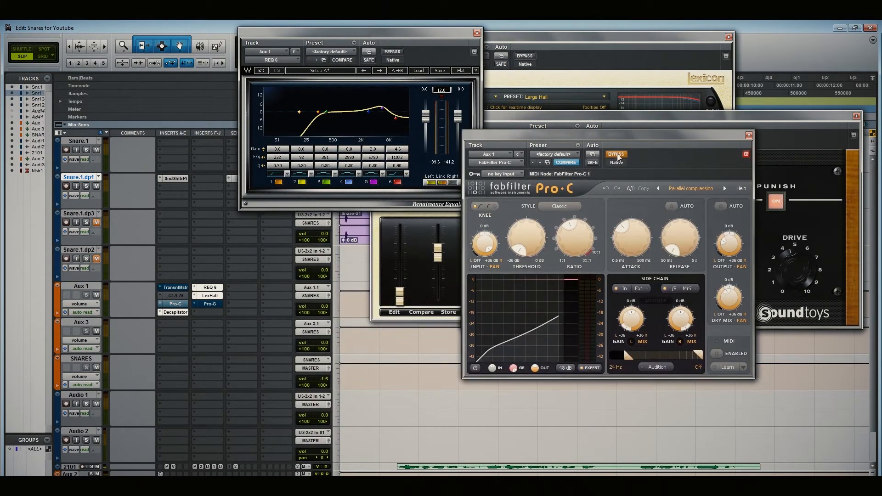
click(617, 155)
click(620, 155)
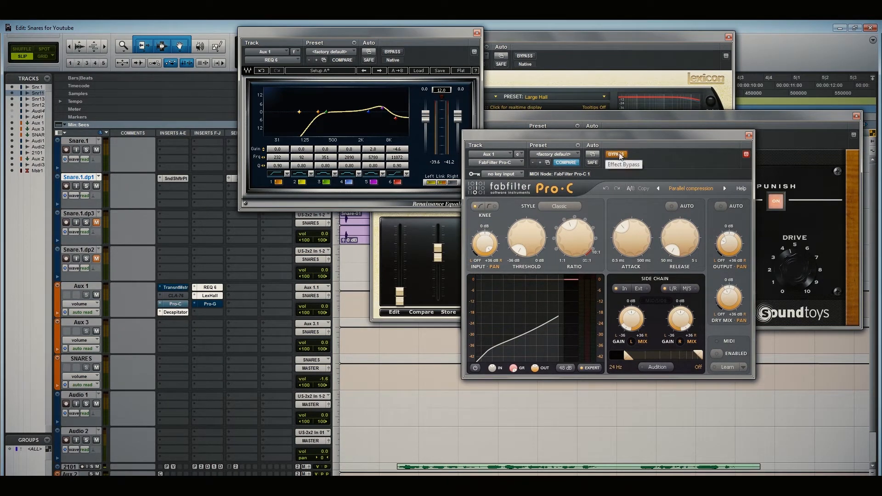
click(620, 155)
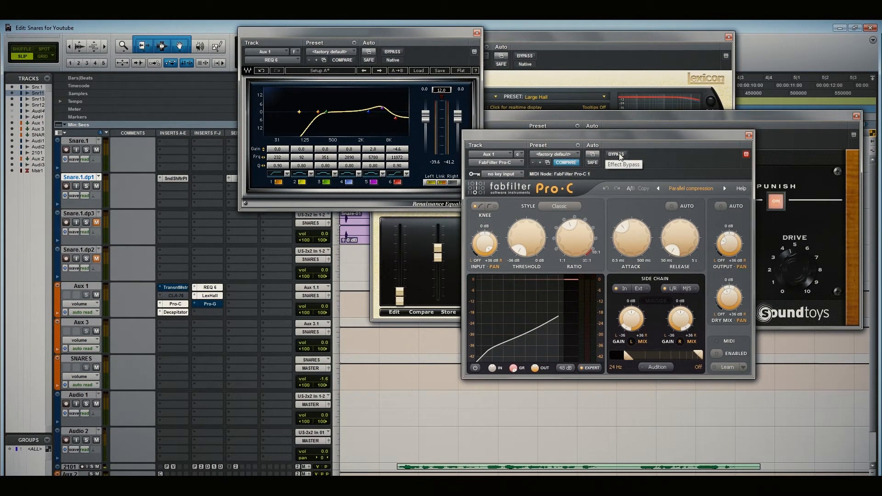
Adjust the ratio and attack of the Pro-C compressor on Aux 1.
mouse_move(532, 240)
mouse_move(578, 242)
drag(578, 241, 580, 238)
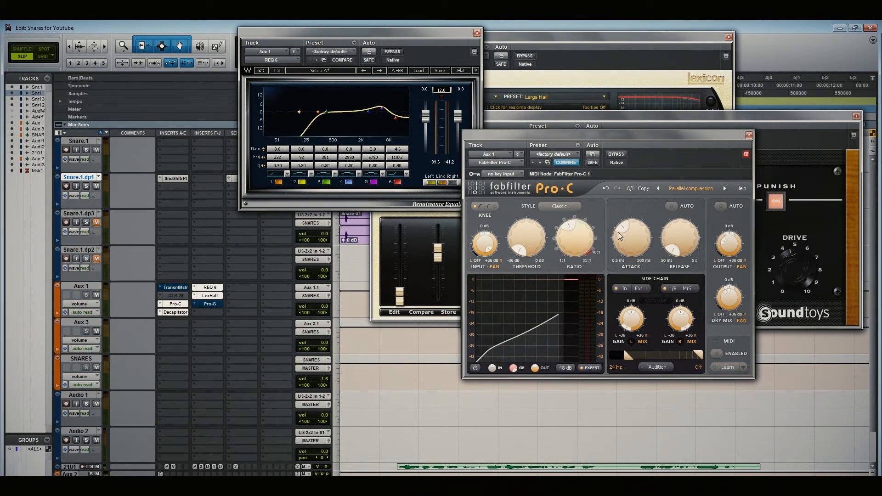
mouse_move(648, 233)
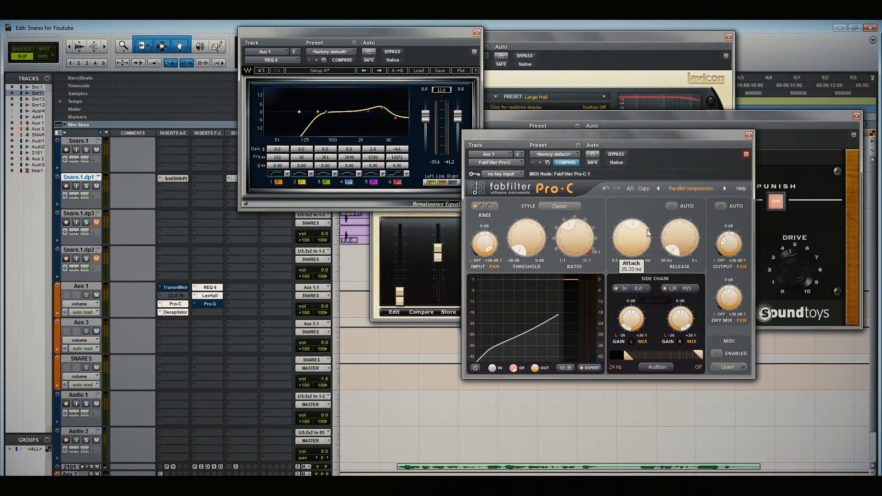
drag(647, 233, 642, 239)
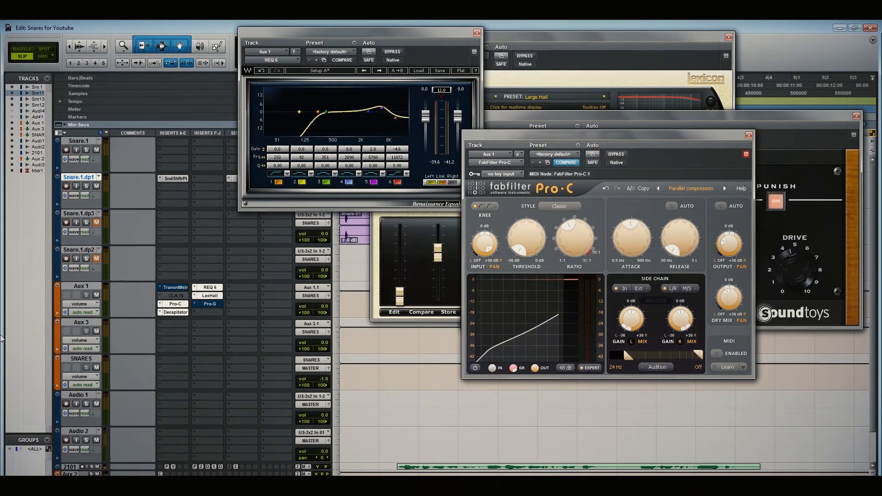
Activate Transient Master on Aux 1, adjust its attack, and set its sustain to -100 %.
click(176, 288)
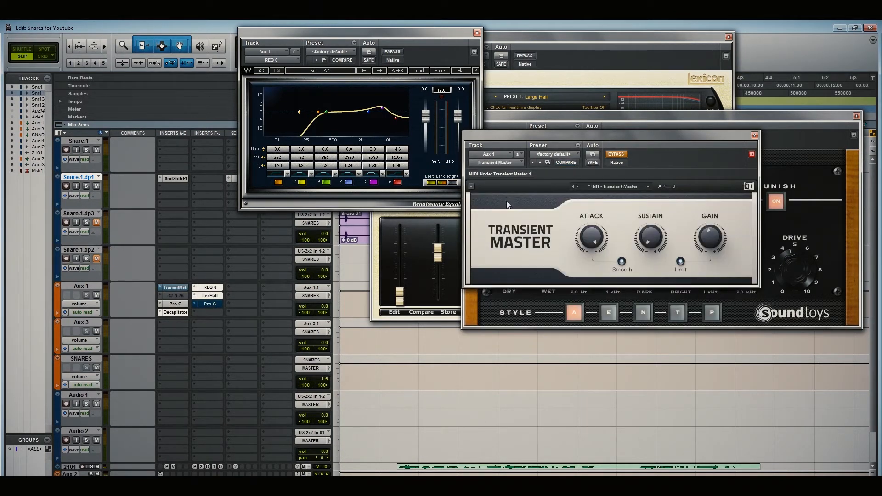
click(616, 154)
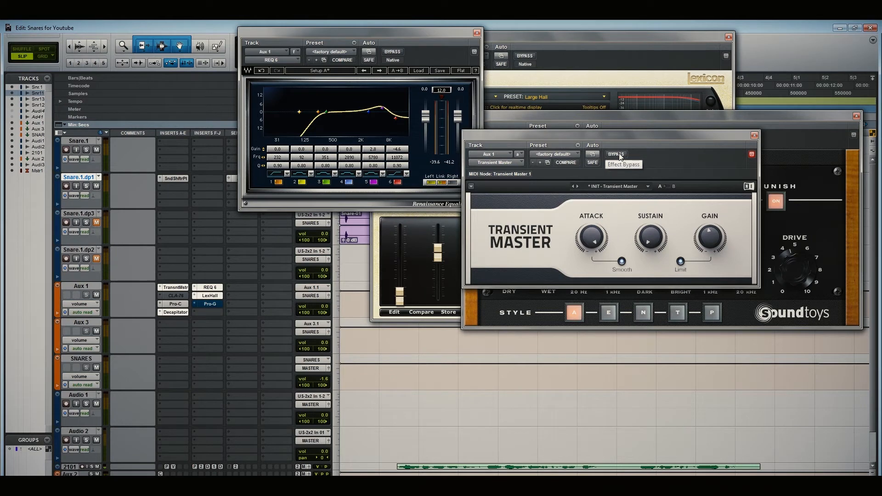
drag(600, 232, 596, 224)
drag(649, 240, 618, 306)
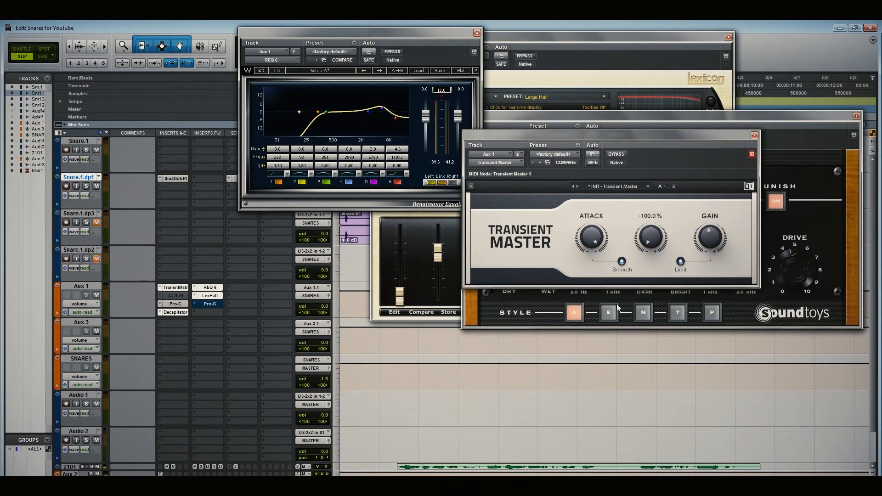
mouse_move(704, 237)
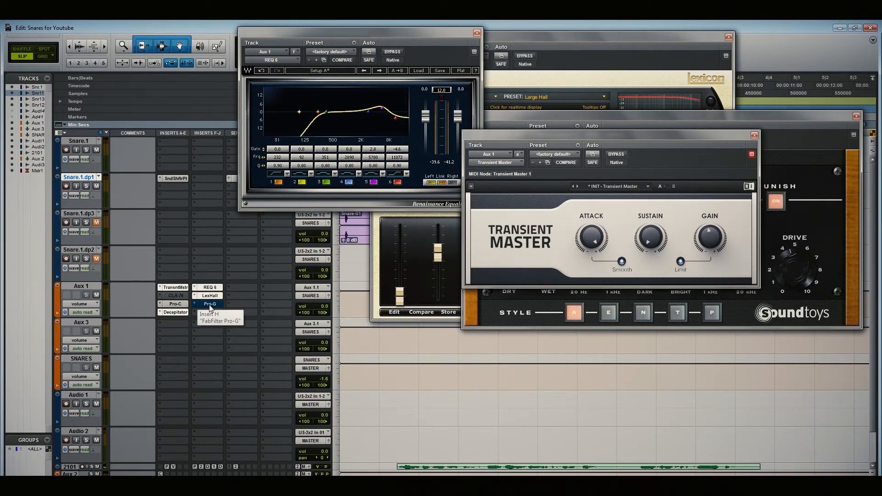
Move the Transient Master and Decapitator windows aside and open FabFilter Pro-G on Aux 1 in the free space.
drag(542, 136, 636, 328)
drag(543, 126, 648, 87)
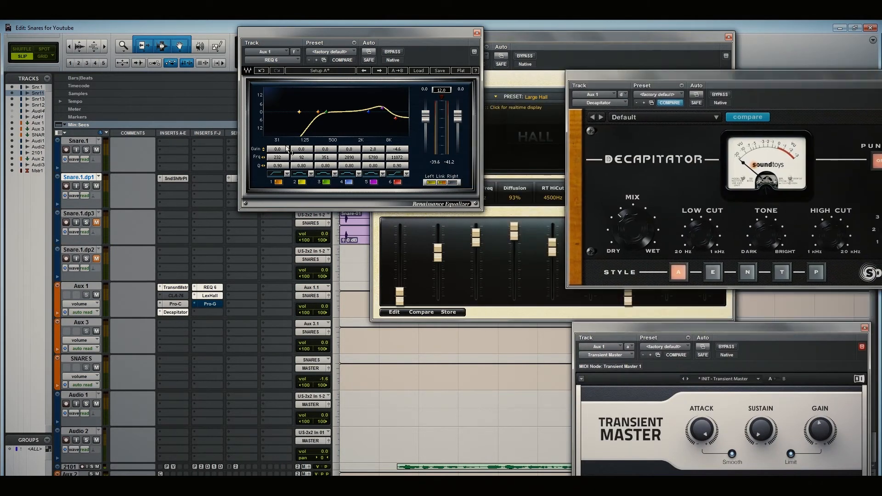
click(209, 305)
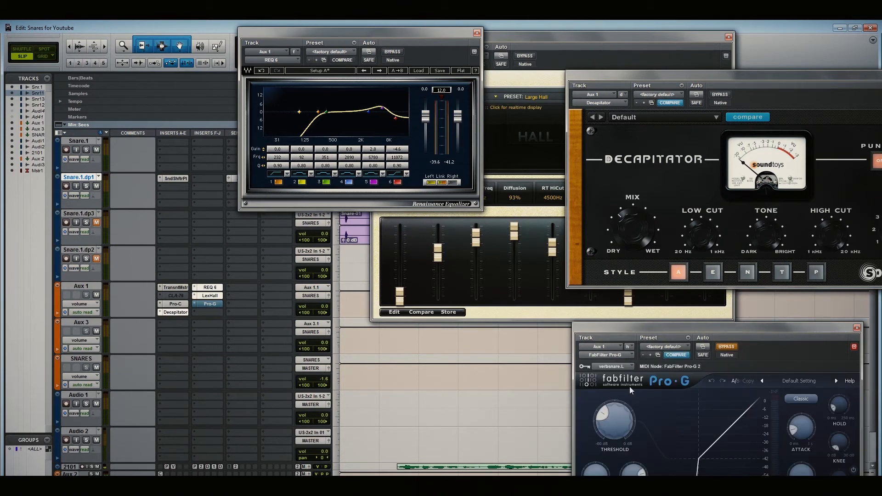
drag(652, 327, 380, 231)
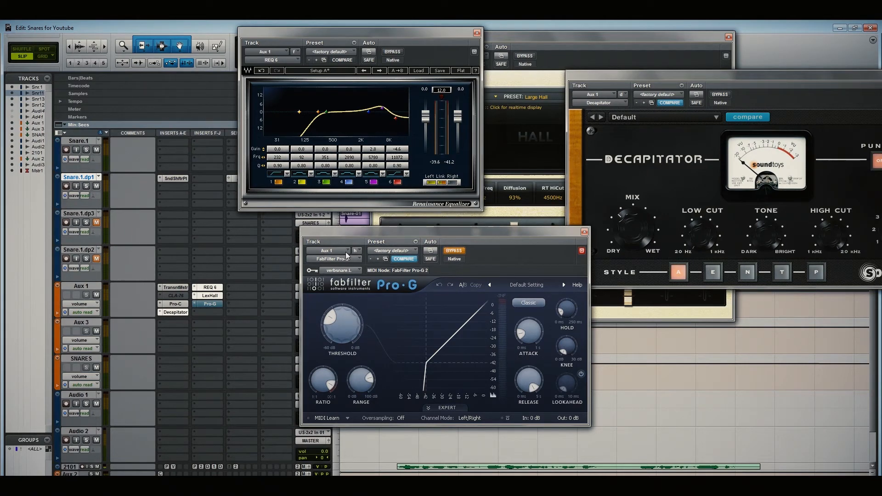
drag(368, 236, 430, 245)
Set the Pro-G gate's key input to the verbsnare.L (Mono) bus.
click(402, 278)
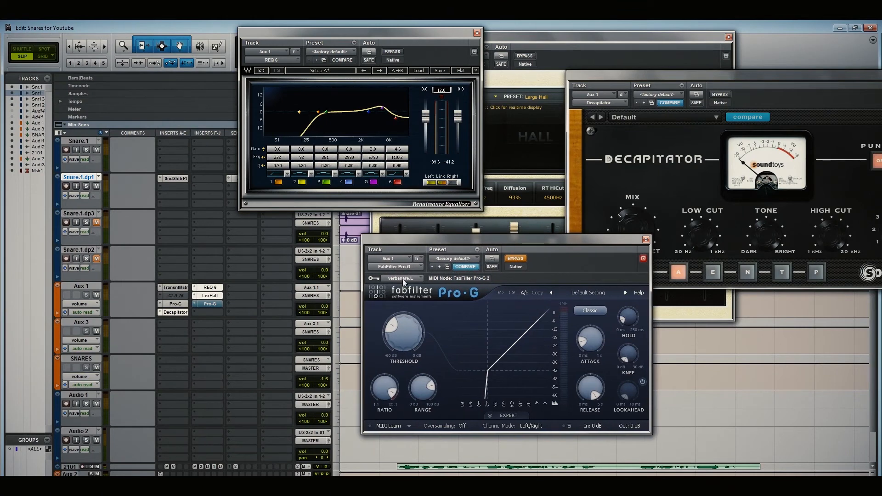
mouse_move(416, 297)
mouse_move(455, 302)
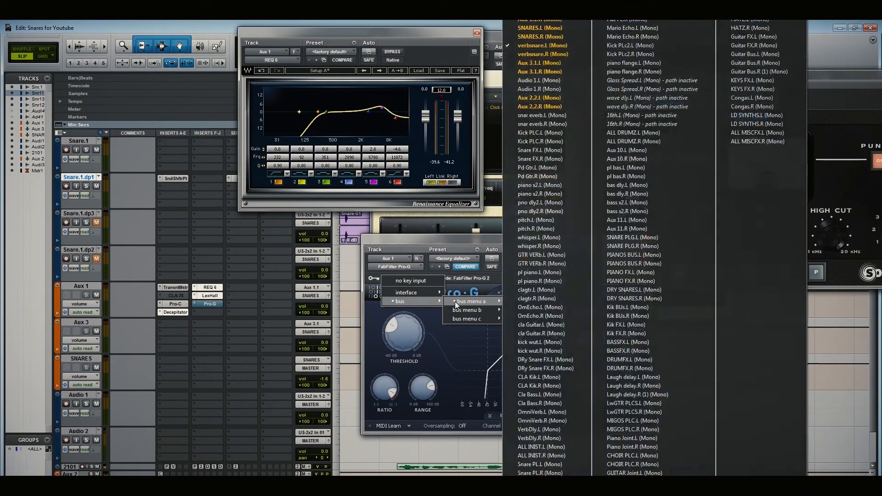
click(558, 47)
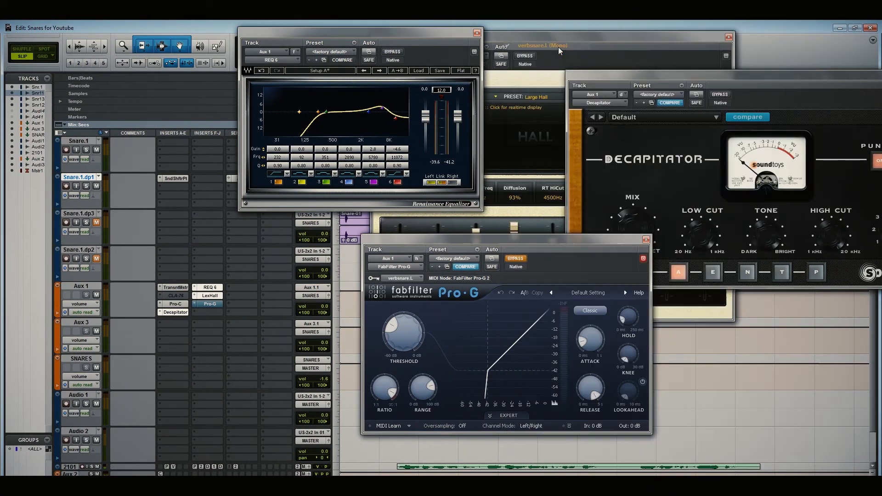
Clear the REQ 6 window off the track inputs and set the input of Snare.1.dp1 to the verbsnare (Stereo) bus.
drag(368, 34, 544, 95)
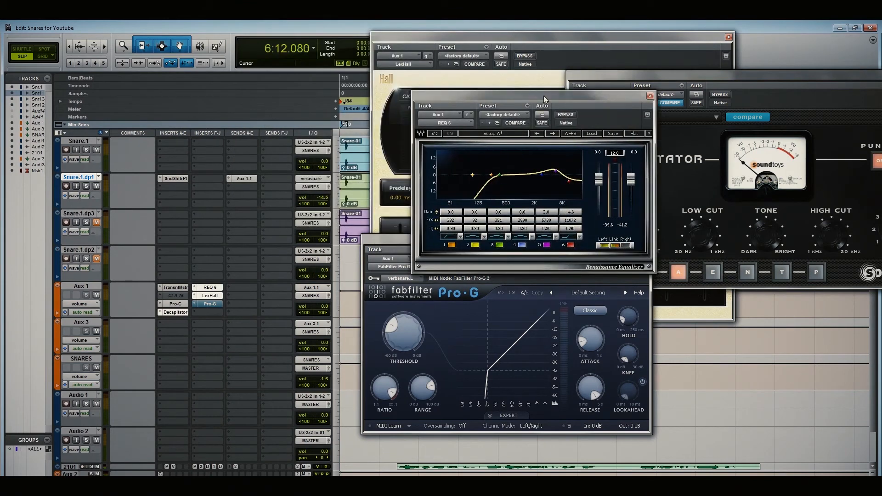
click(325, 179)
mouse_move(330, 202)
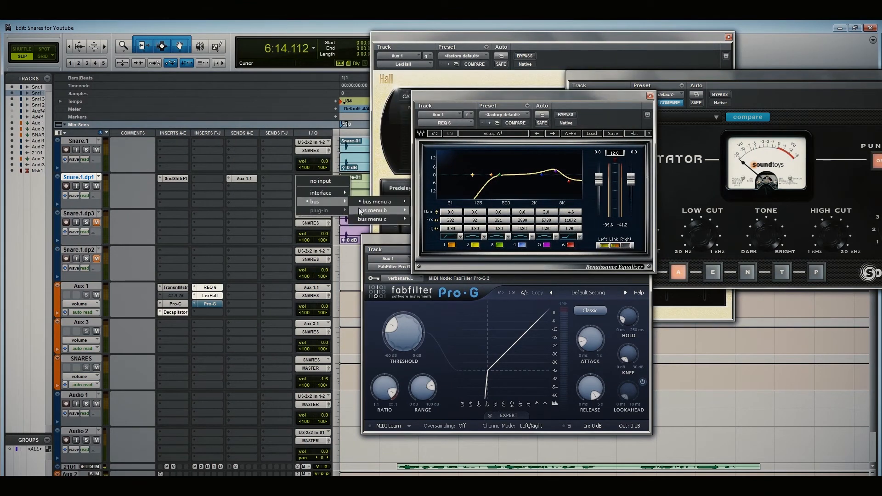
mouse_move(365, 200)
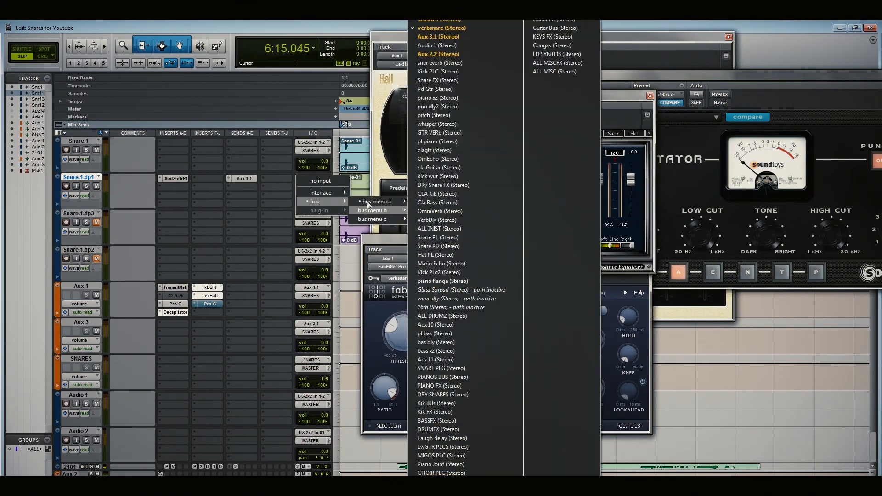
click(461, 31)
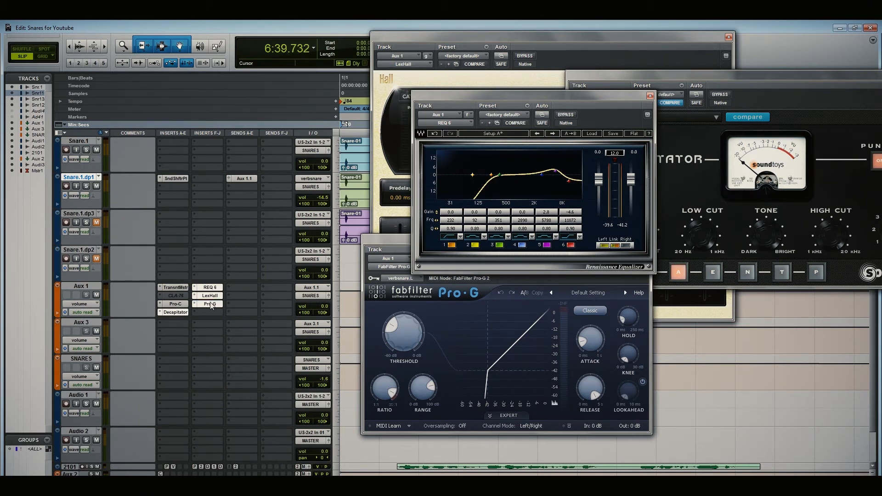
Bring the Pro-G window to the front and unmute Aux 1.
click(476, 329)
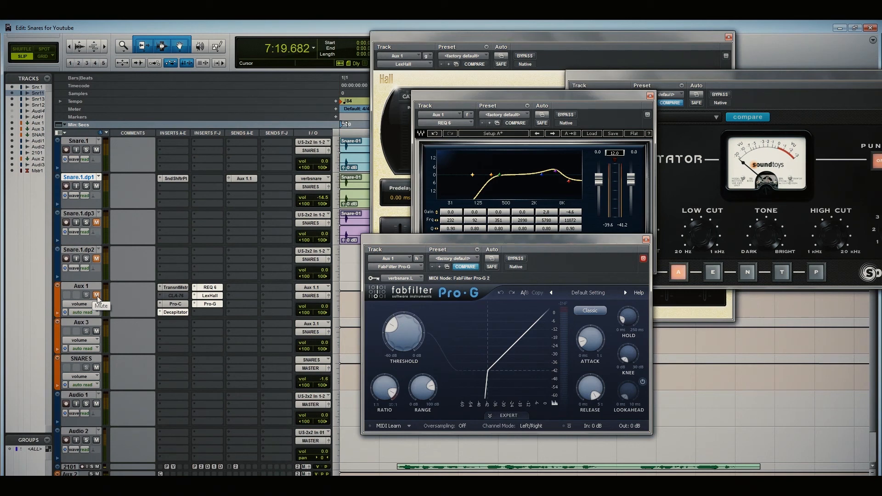
click(97, 295)
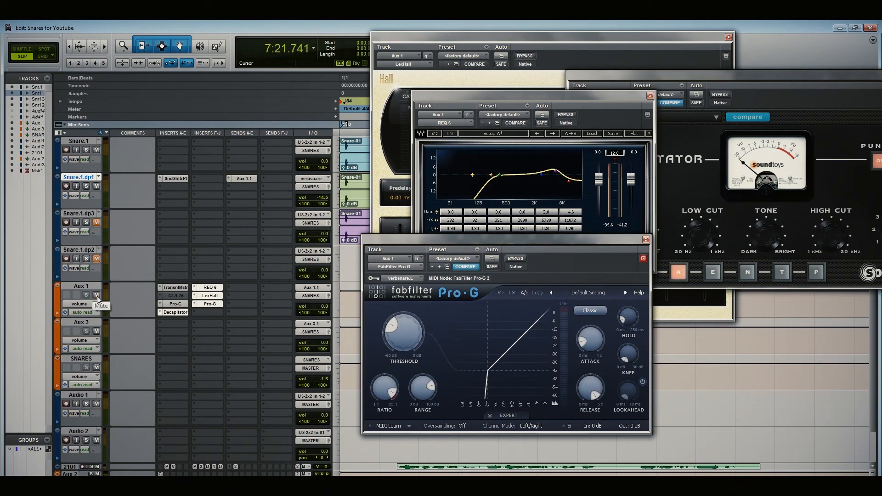